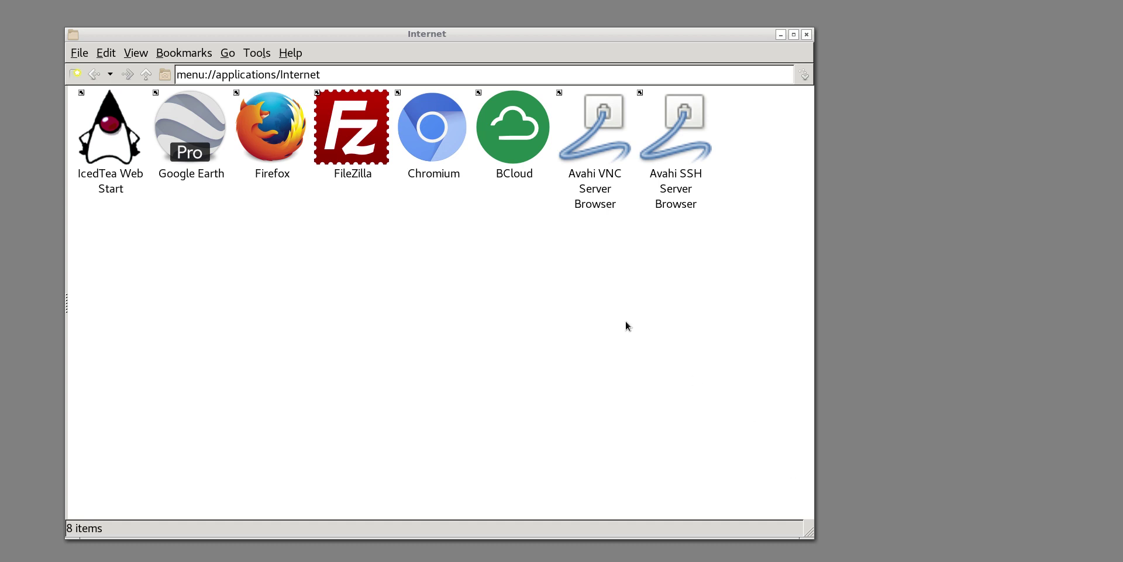
# Step: Launch Google Earth Pro and dismiss the start-up tips
pyautogui.moveTo(388, 36); pyautogui.dragTo(418, 41)
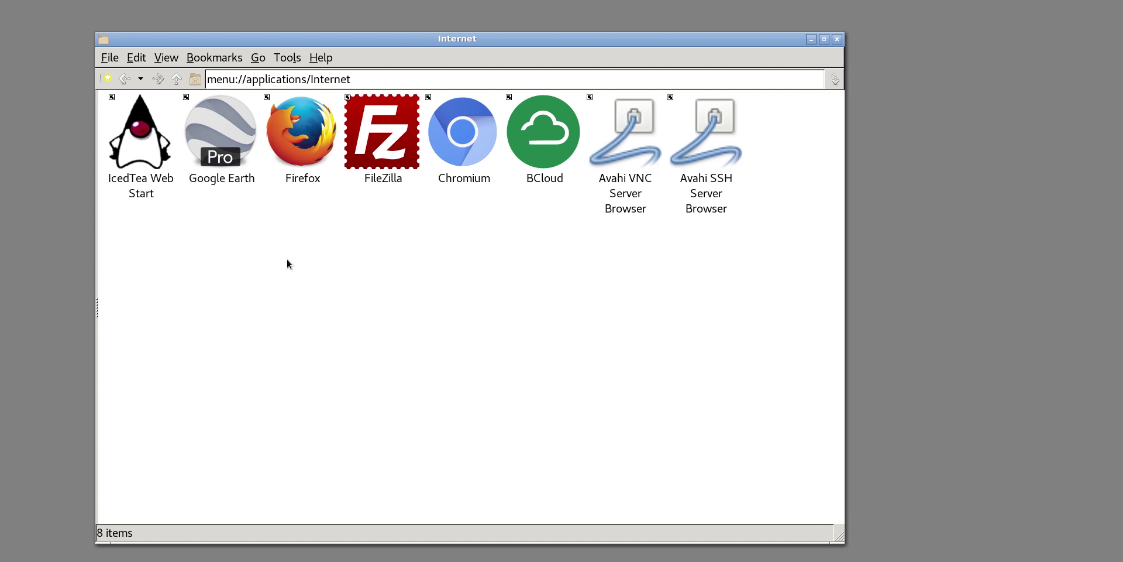
pyautogui.doubleClick(221, 143)
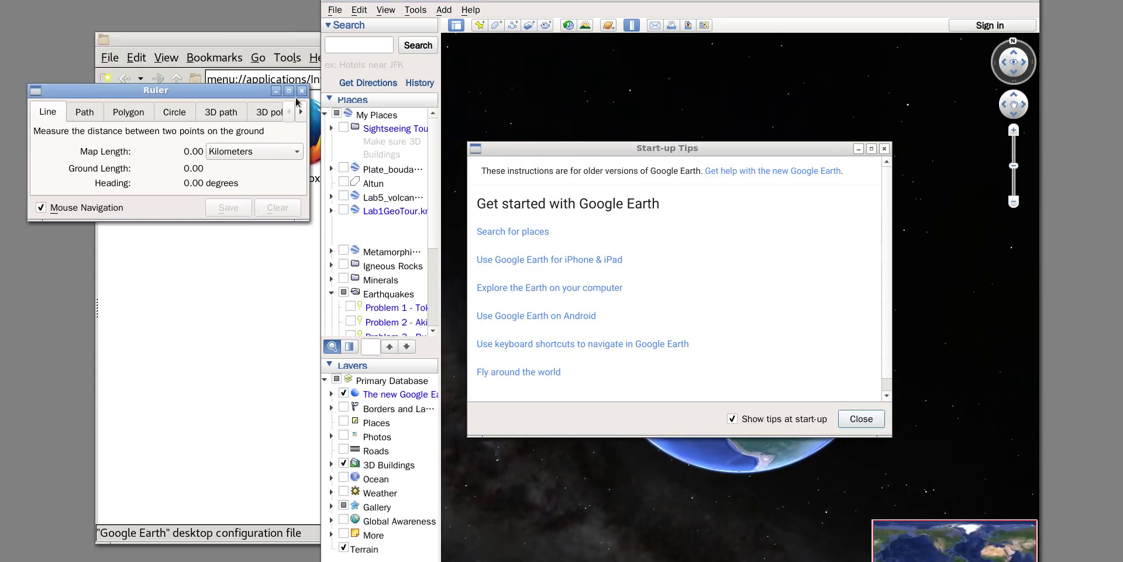
pyautogui.click(861, 418)
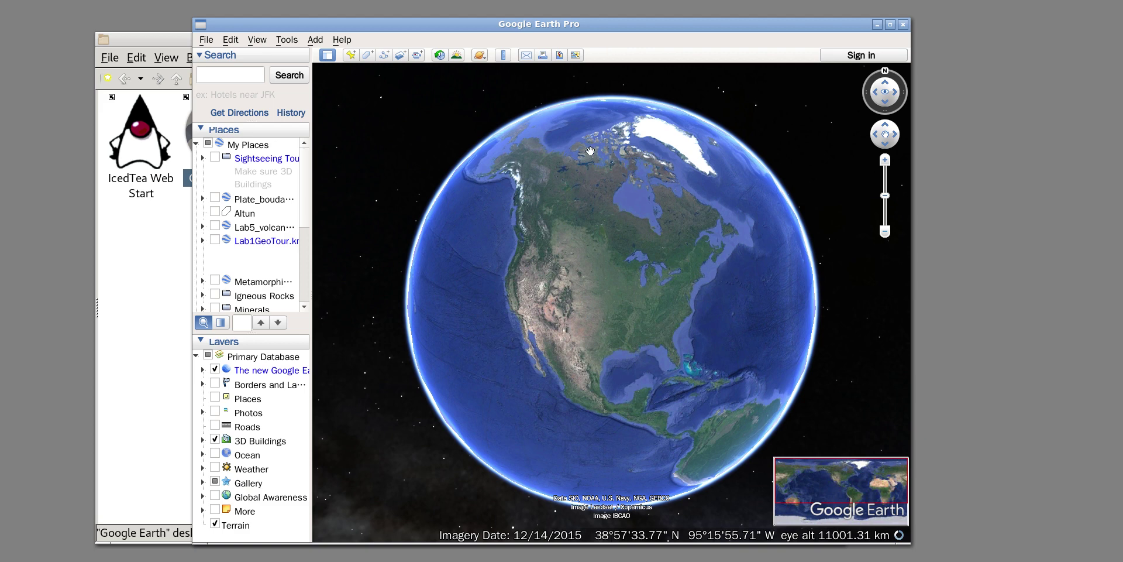
# Step: Search for 'Cleveland, OH', fly there, and view then close its placemark details
pyautogui.click(240, 75)
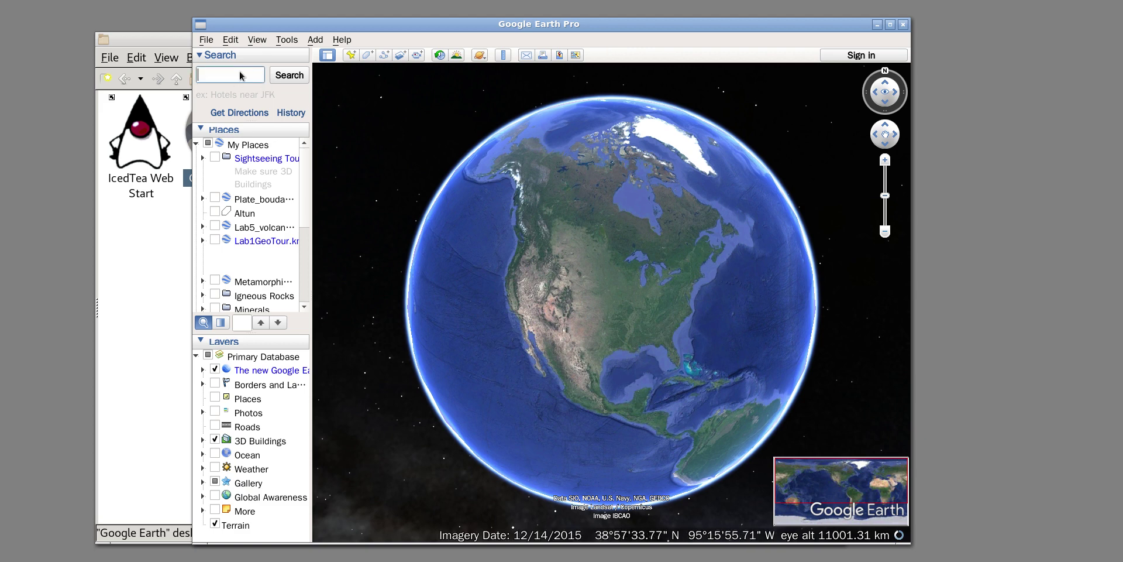
pyautogui.write('cle')
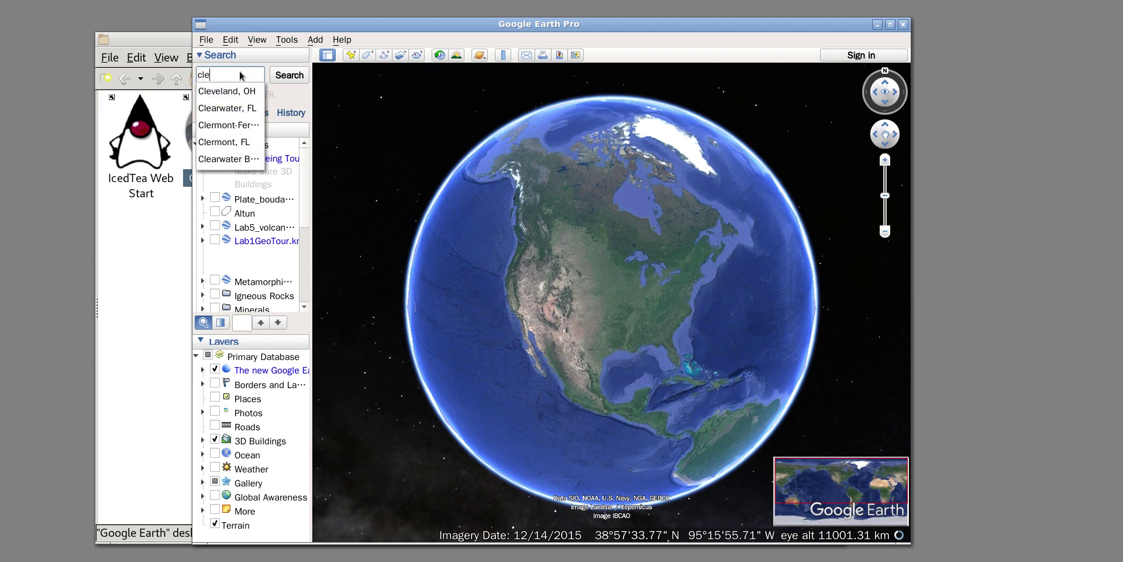
pyautogui.click(228, 91)
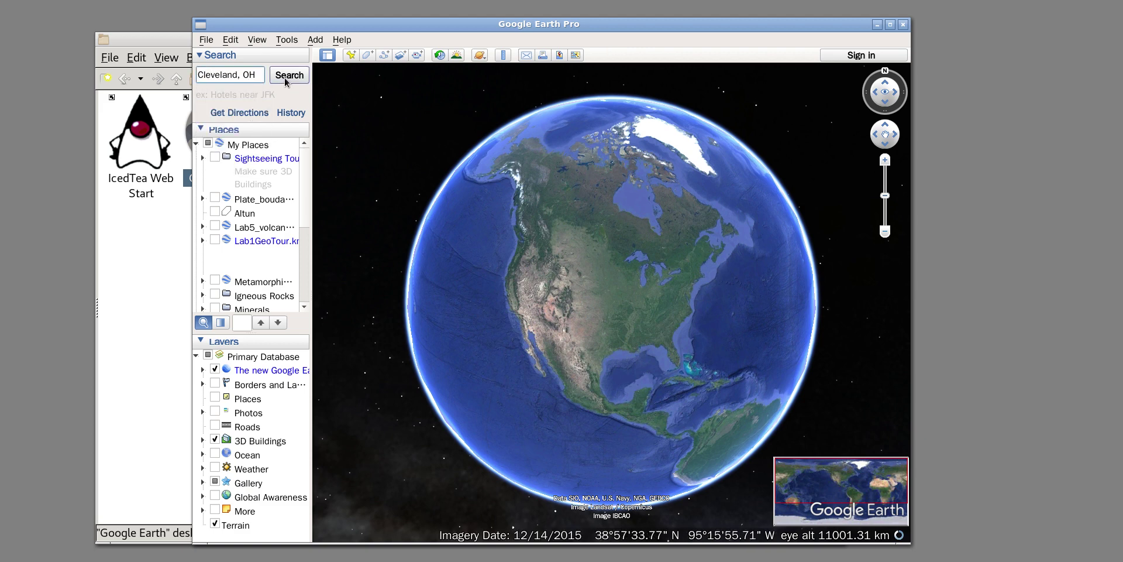
pyautogui.click(288, 76)
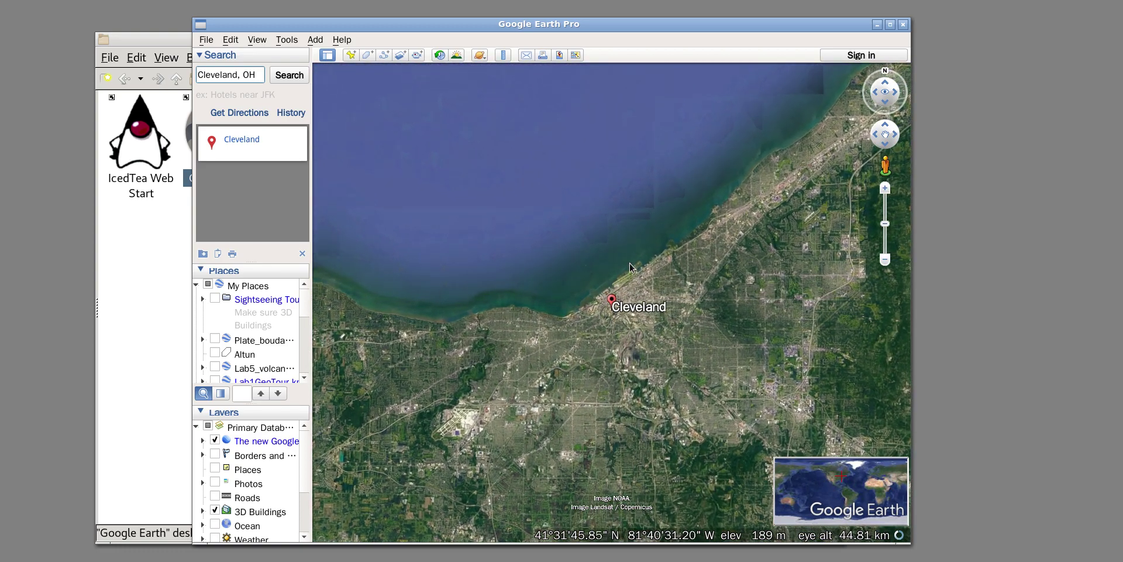
pyautogui.click(613, 300)
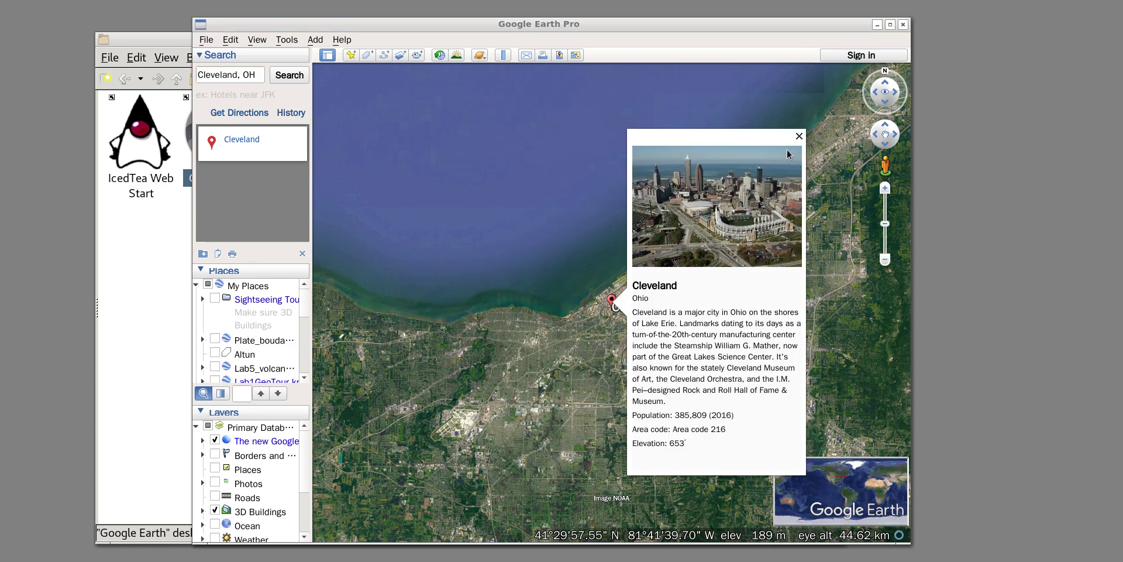
pyautogui.click(809, 131)
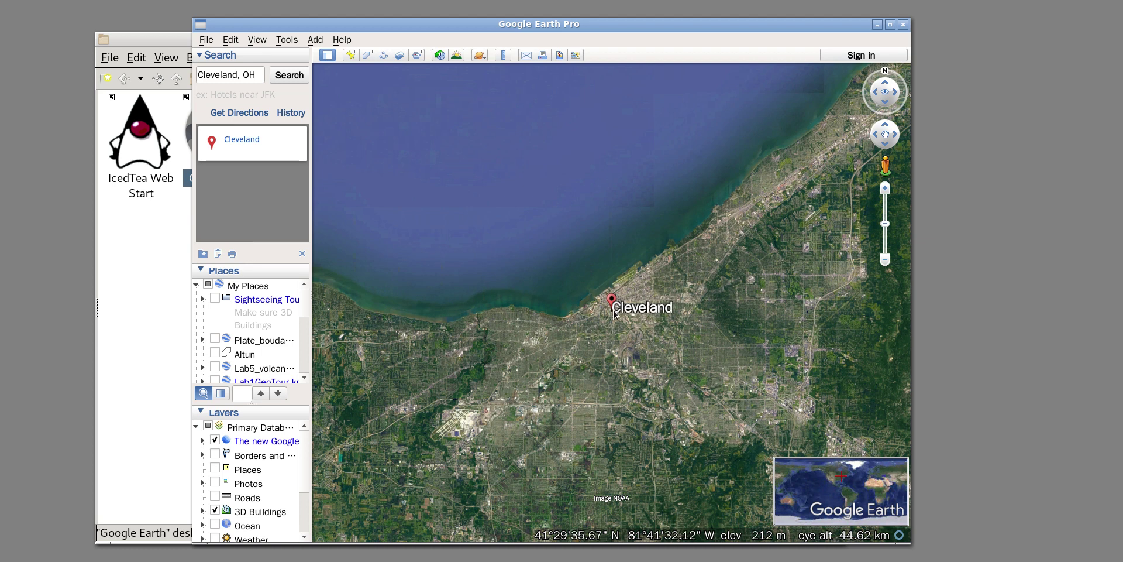
# Step: Open the Ruler, move its window aside, and switch to Circle measurement
pyautogui.click(503, 56)
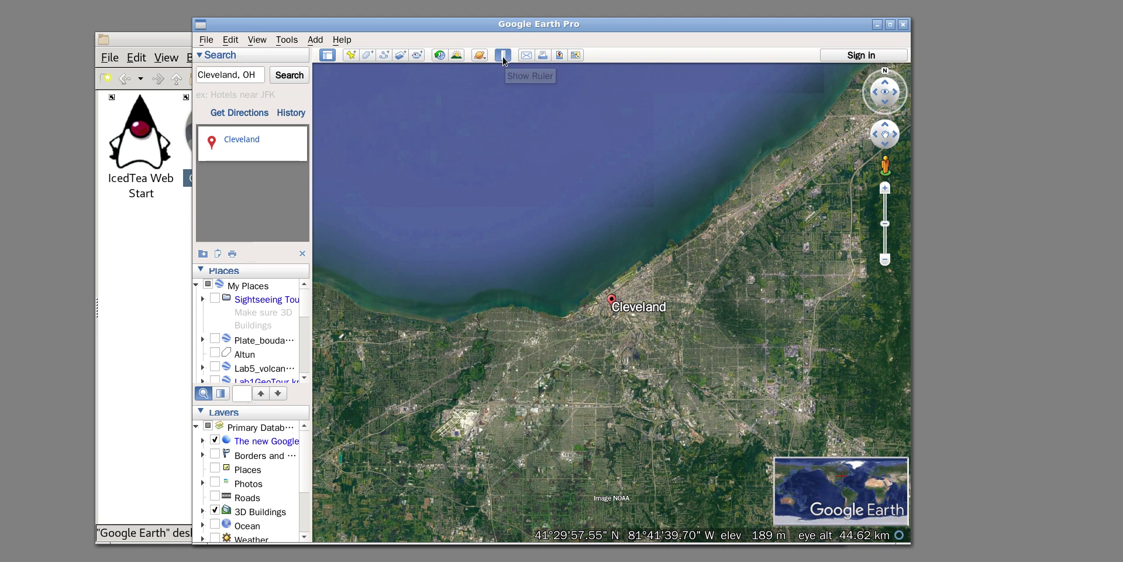
pyautogui.moveTo(215, 91); pyautogui.dragTo(571, 159)
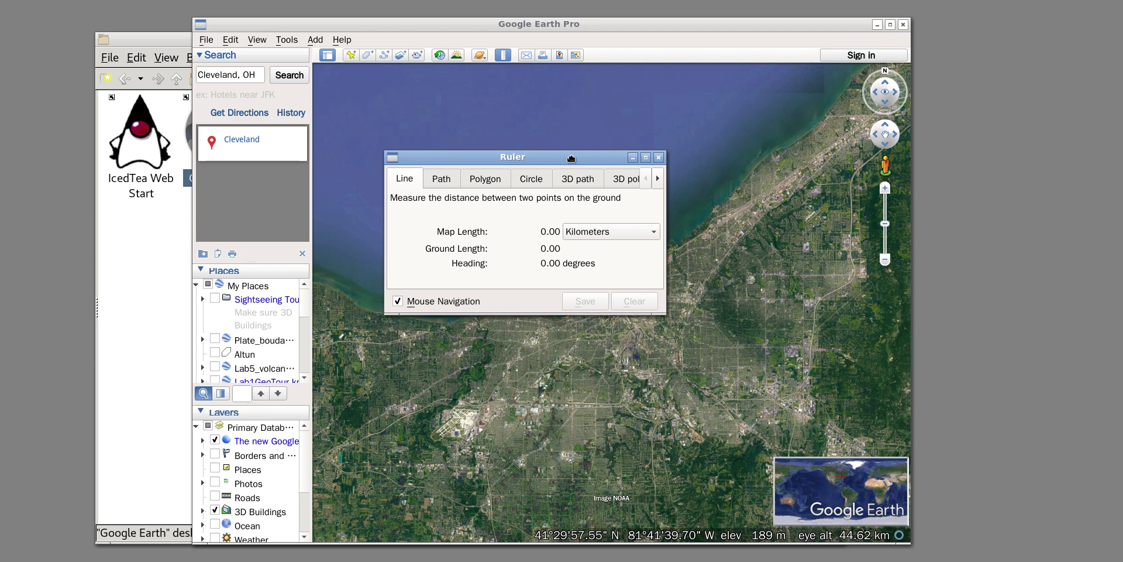
pyautogui.moveTo(570, 158); pyautogui.dragTo(522, 154)
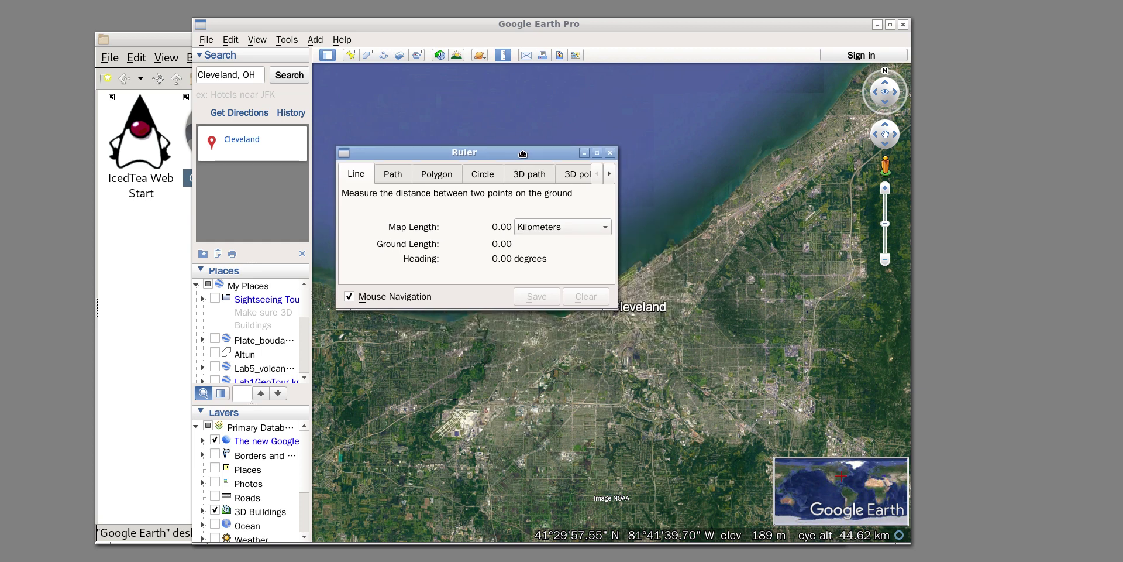
pyautogui.click(481, 176)
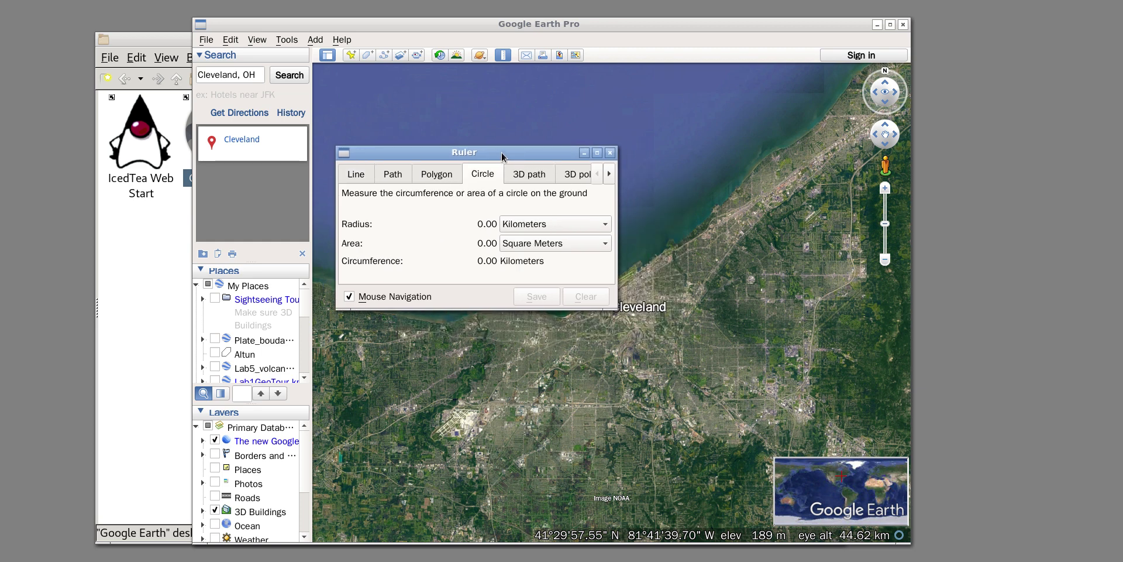
pyautogui.moveTo(484, 153); pyautogui.dragTo(232, 116)
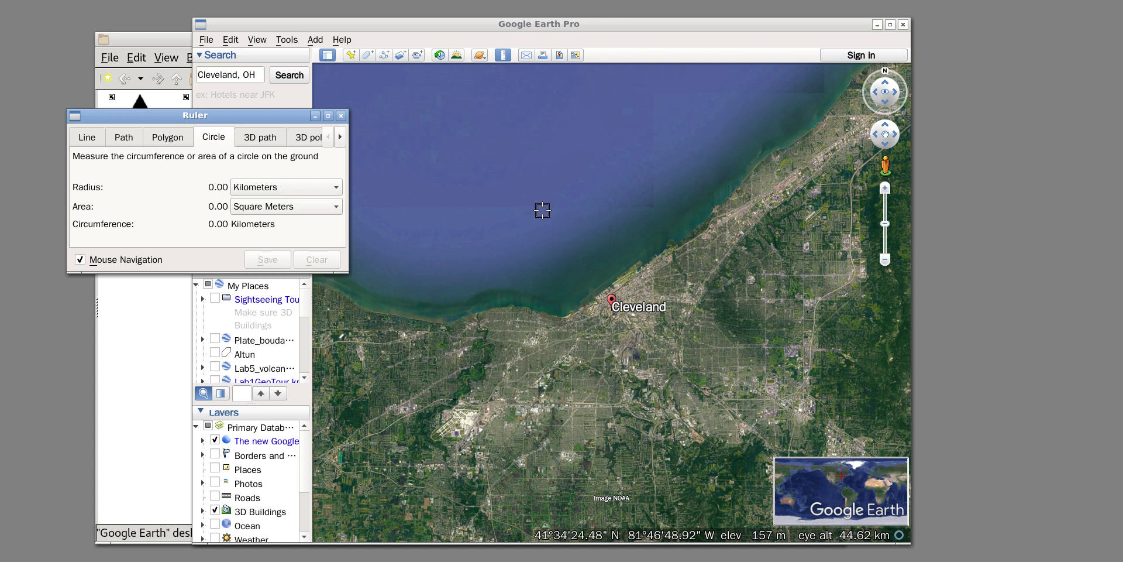
# Step: Draw a circle centred on Cleveland with a 15.02 km radius (94.21 km circumference)
pyautogui.click(611, 309)
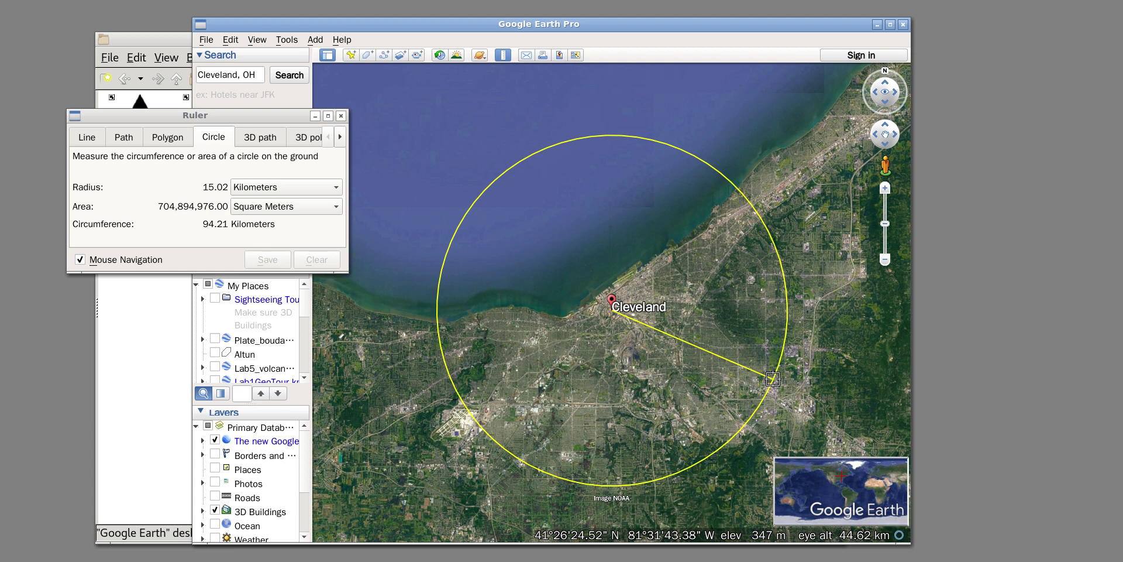
pyautogui.click(775, 383)
pyautogui.click(775, 383)
pyautogui.click(774, 384)
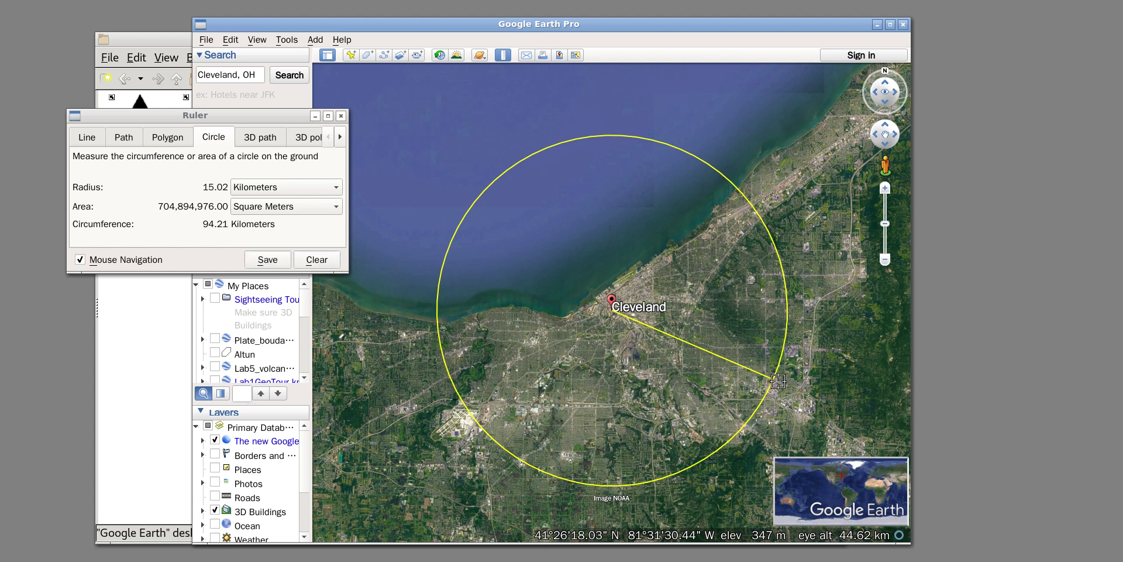
pyautogui.click(775, 382)
pyautogui.click(775, 383)
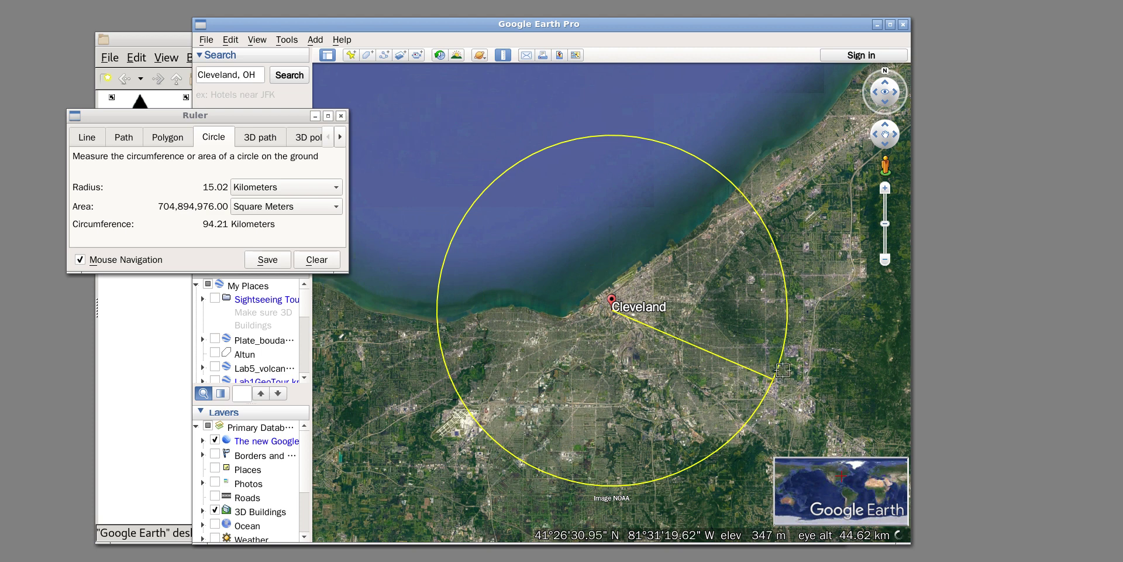
pyautogui.click(774, 383)
pyautogui.click(774, 383)
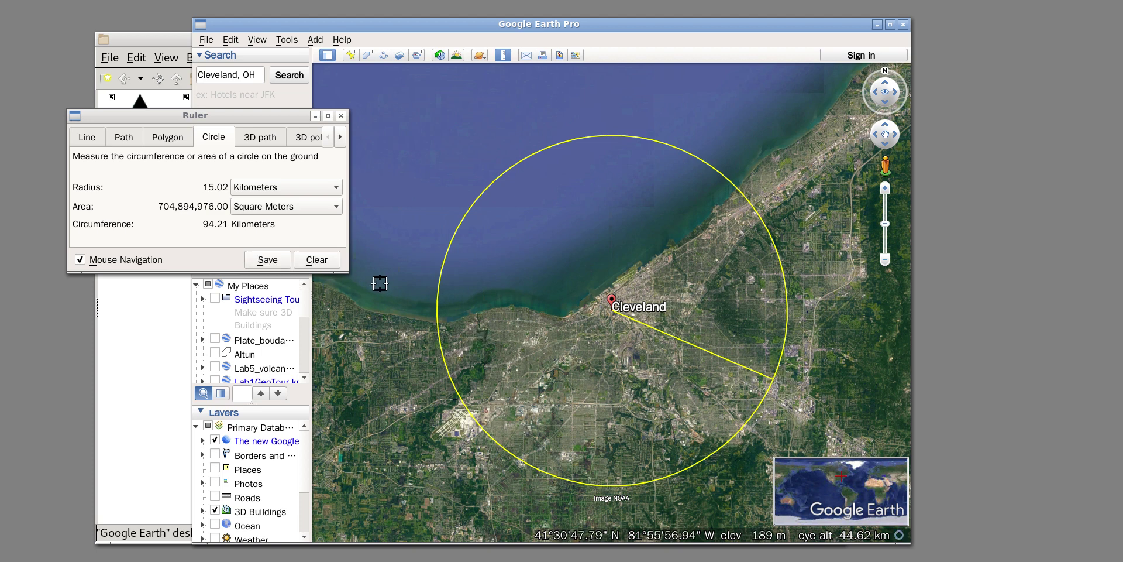
# Step: Save the Cleveland circle as the 'Circle Measure' path and widen the sidebar
pyautogui.click(263, 265)
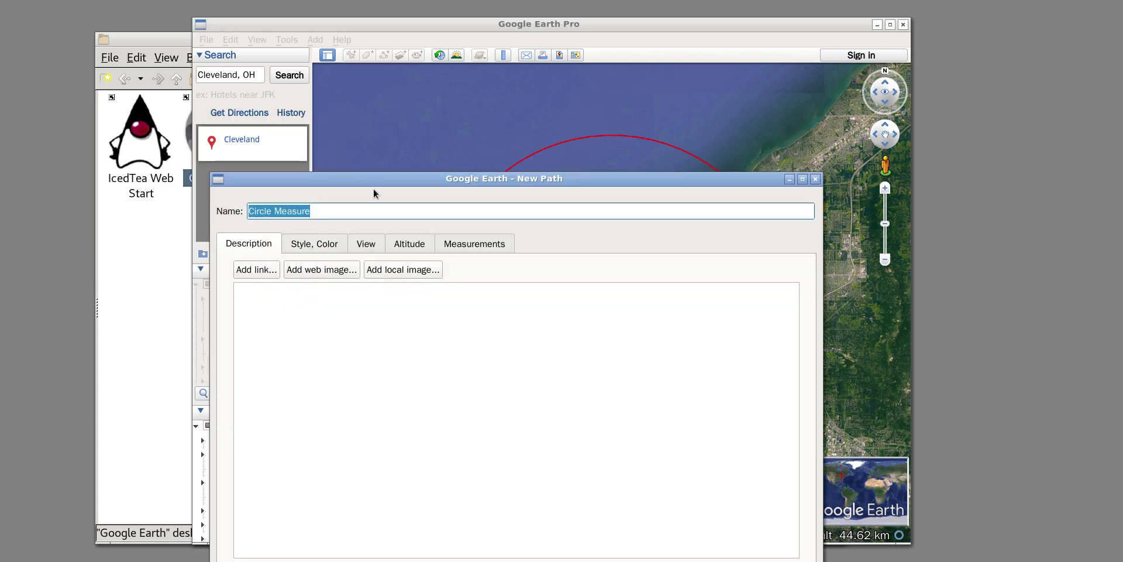
pyautogui.moveTo(373, 184); pyautogui.dragTo(500, 163)
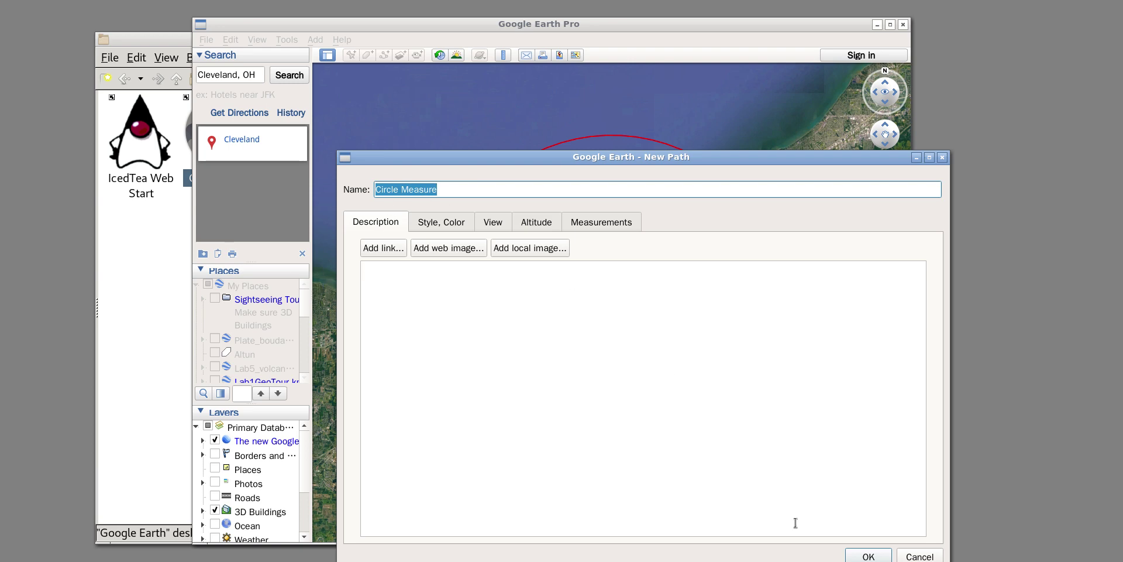
pyautogui.click(865, 556)
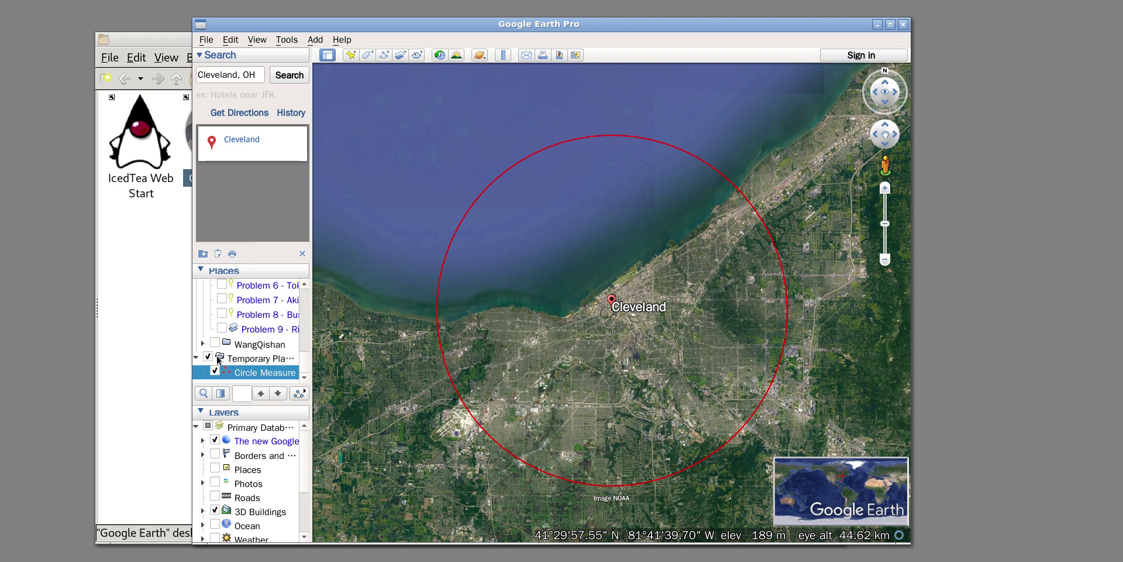
pyautogui.moveTo(311, 366); pyautogui.dragTo(359, 366)
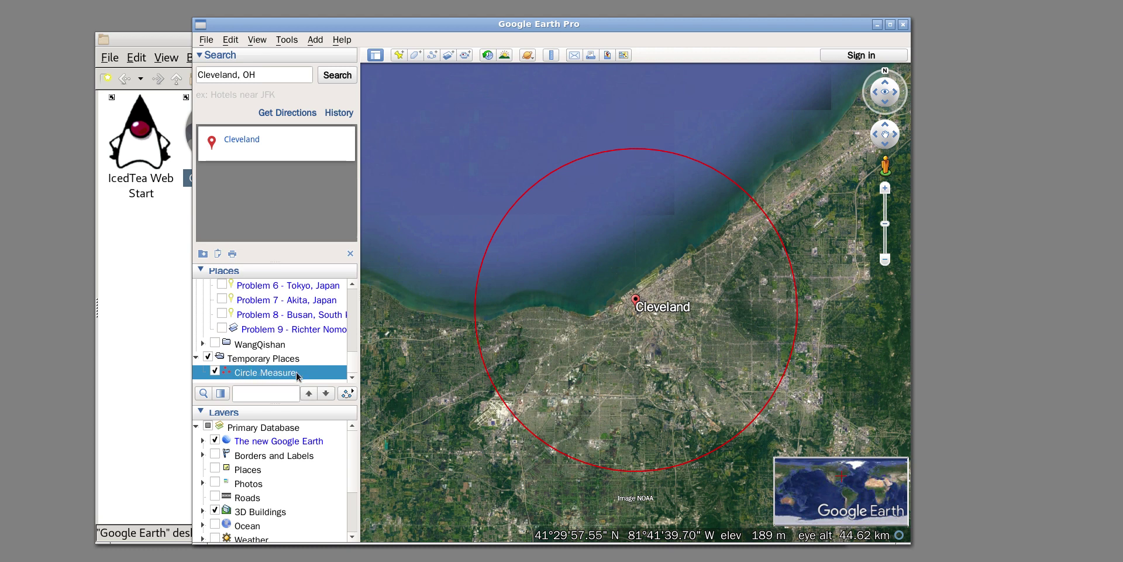
# Step: Close the Ruler, search for 'Kent', and make the Google Earth window taller
pyautogui.click(552, 58)
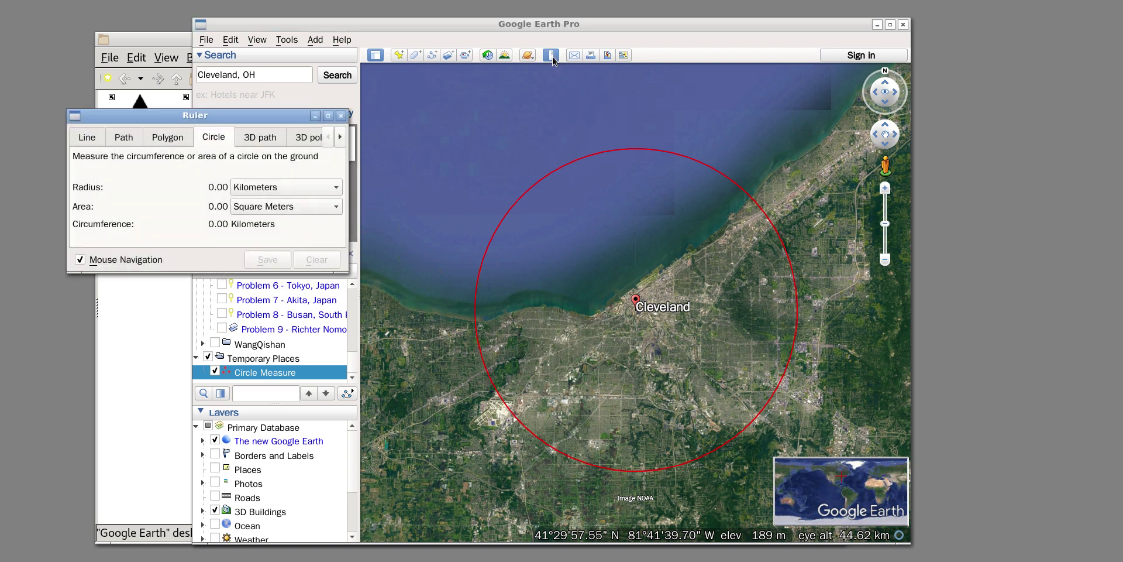
pyautogui.moveTo(220, 122); pyautogui.dragTo(272, 143)
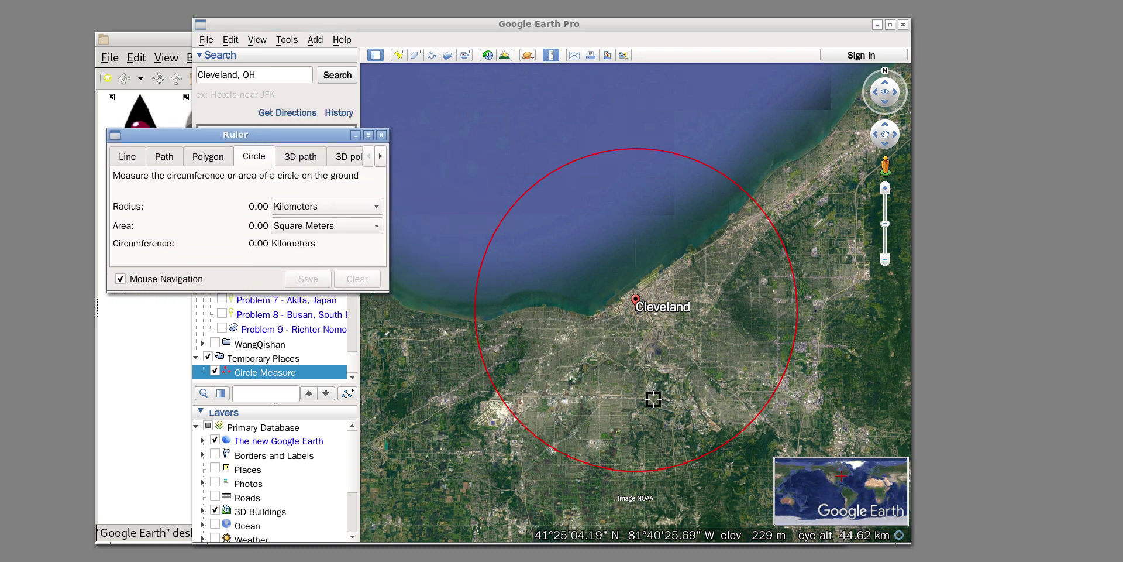
pyautogui.click(380, 135)
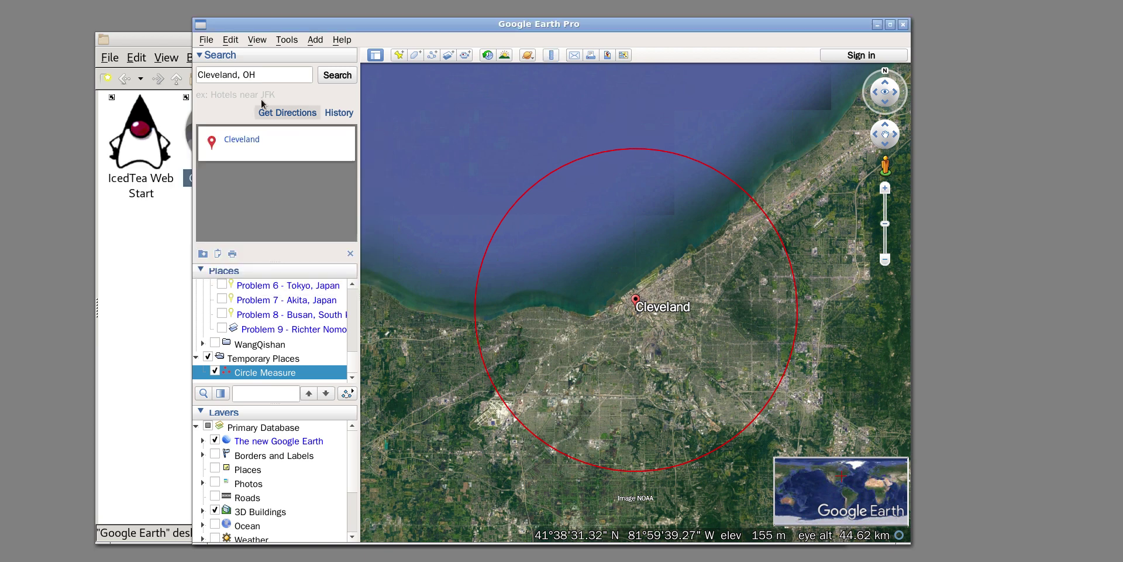
pyautogui.doubleClick(238, 74)
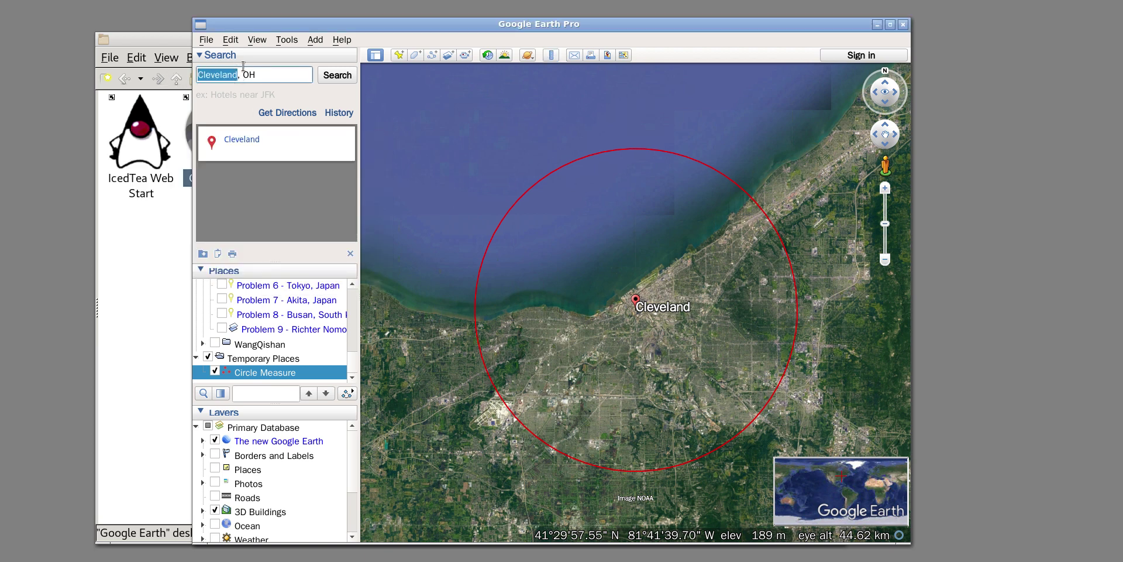
pyautogui.write('Kent')
pyautogui.press('Return')
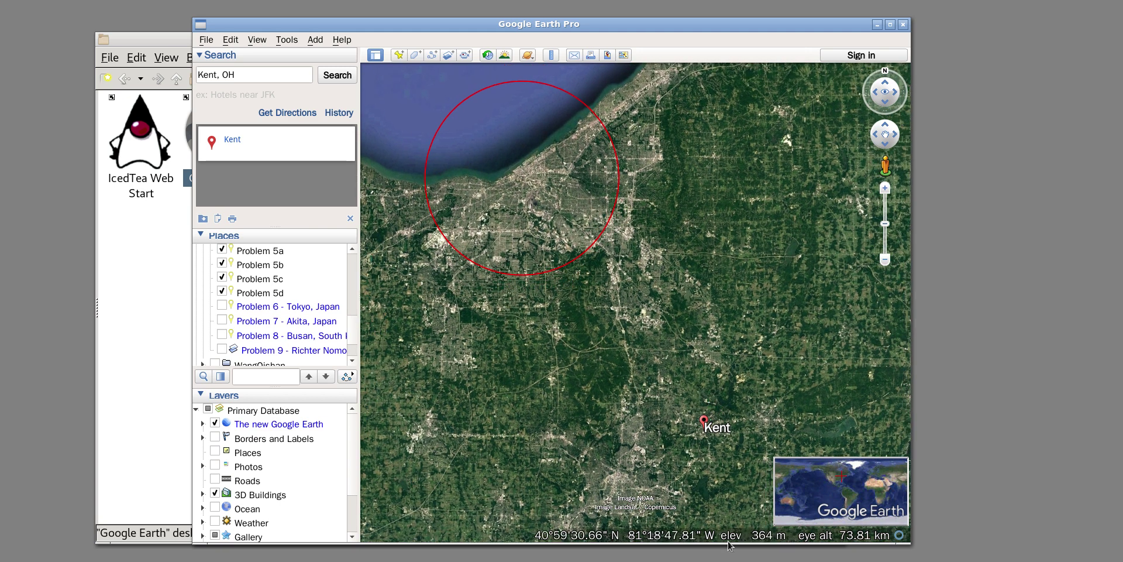
pyautogui.moveTo(728, 542); pyautogui.dragTo(728, 561)
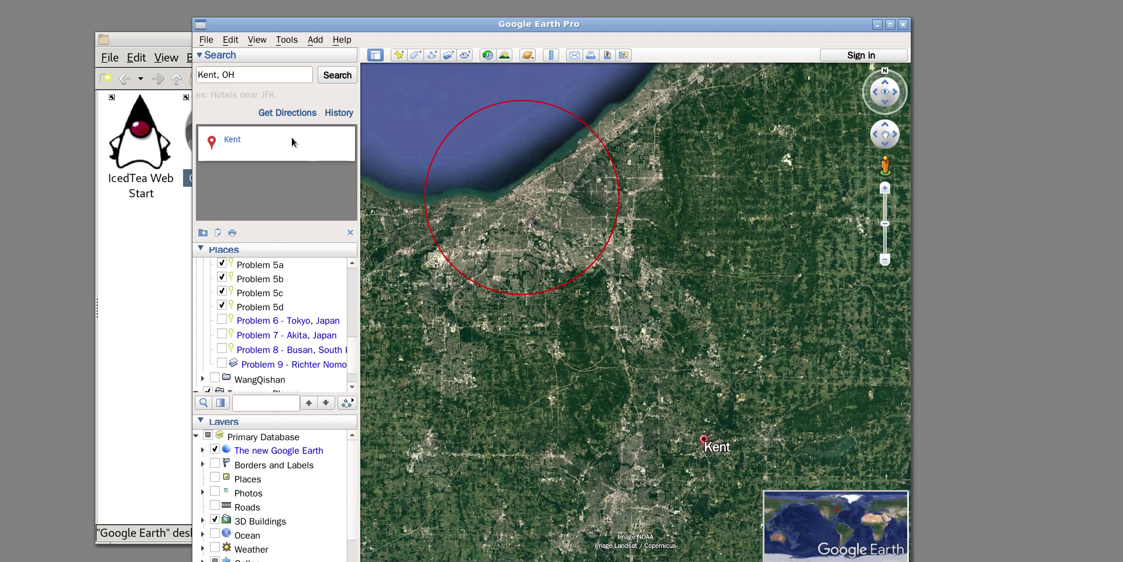
# Step: Draw a 39.96 km-radius circle centred on Kent and save it as a path
pyautogui.click(551, 55)
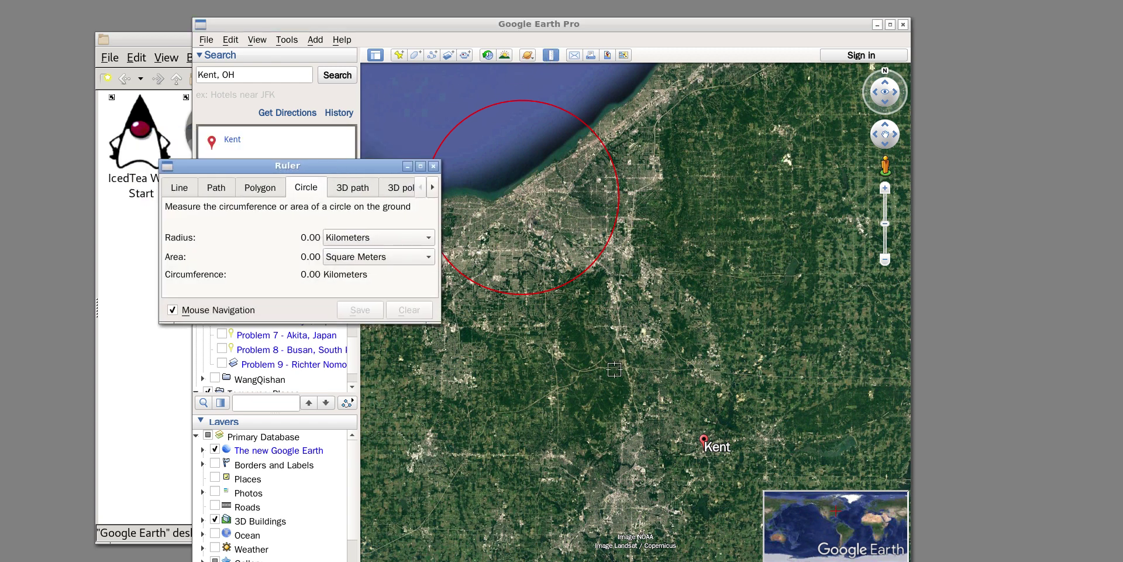
pyautogui.click(705, 449)
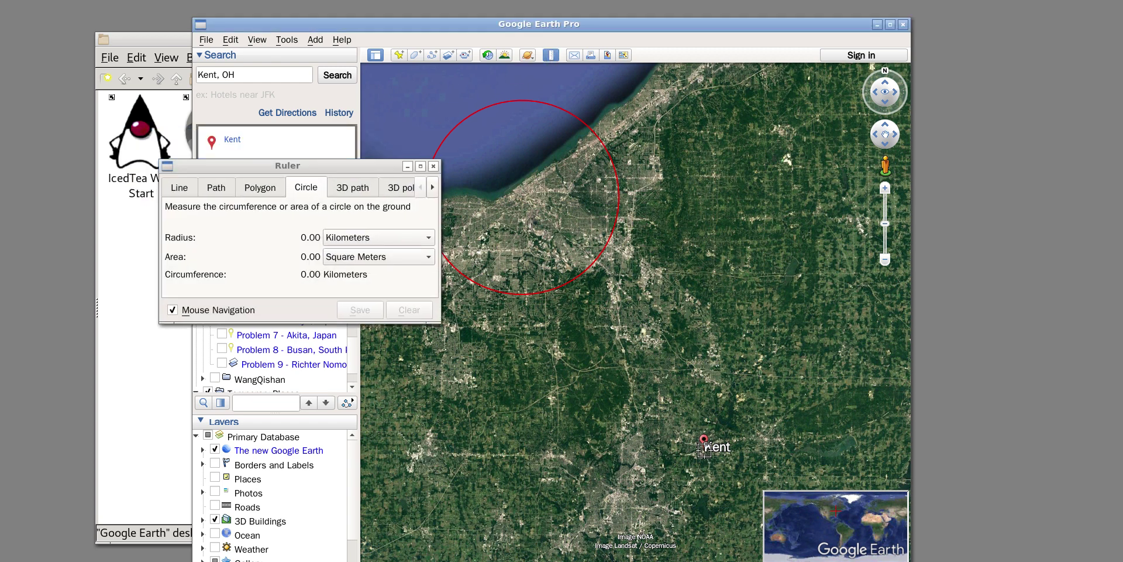
pyautogui.moveTo(704, 449); pyautogui.dragTo(549, 236)
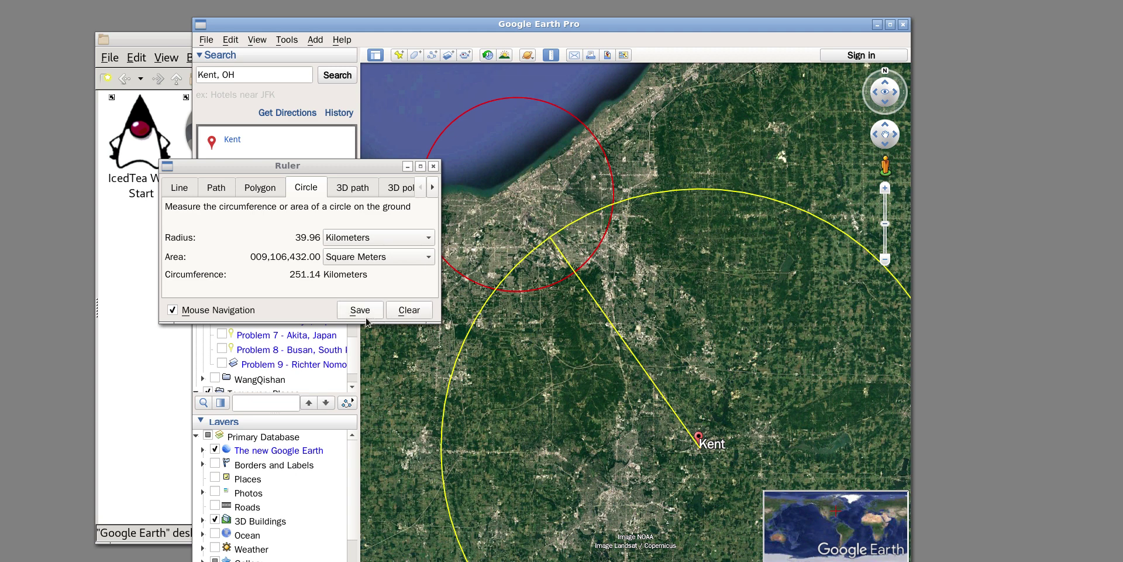
pyautogui.click(359, 310)
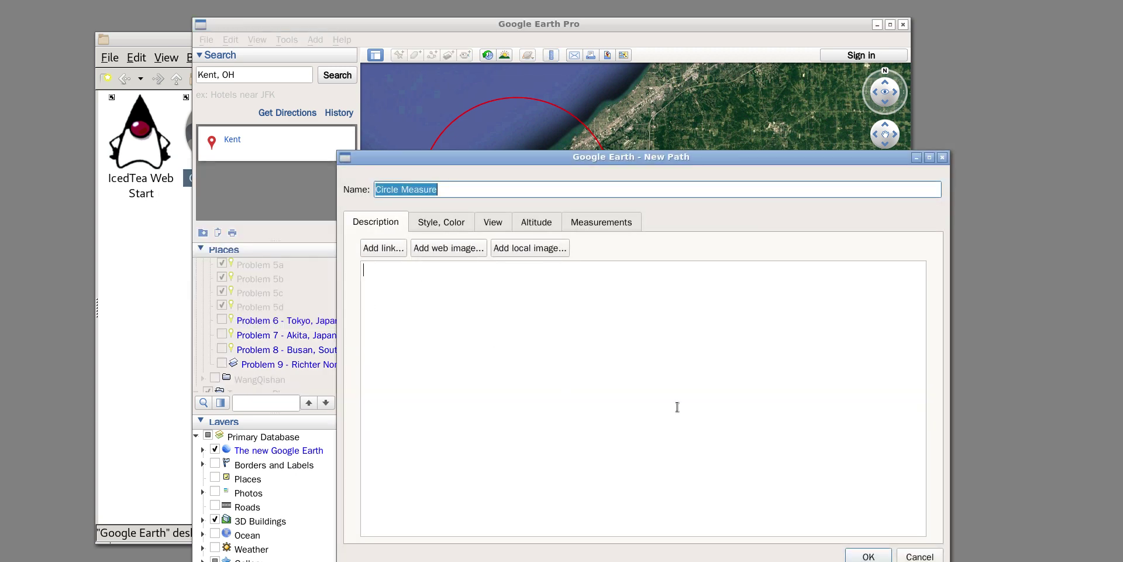
# Step: Name the Kent path 'Circle Measure 2' and save it
pyautogui.click(462, 190)
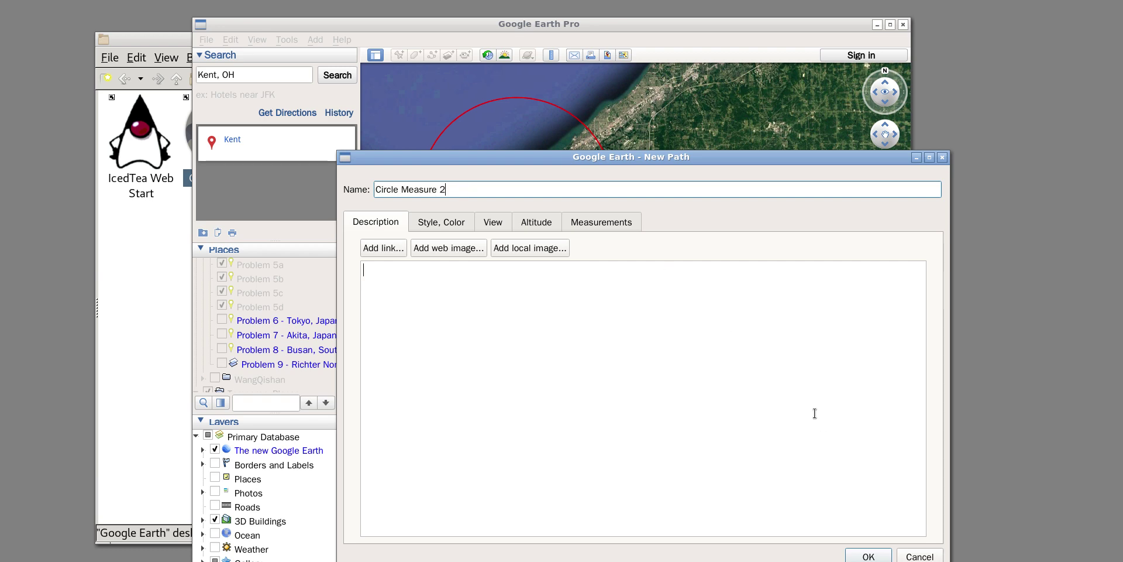
pyautogui.press('Return')
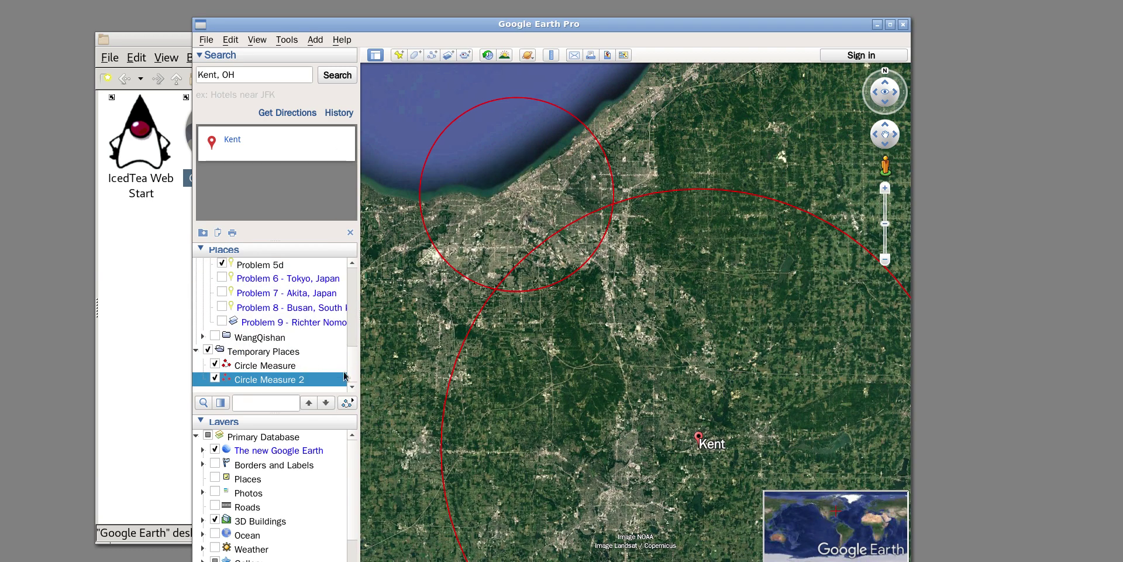